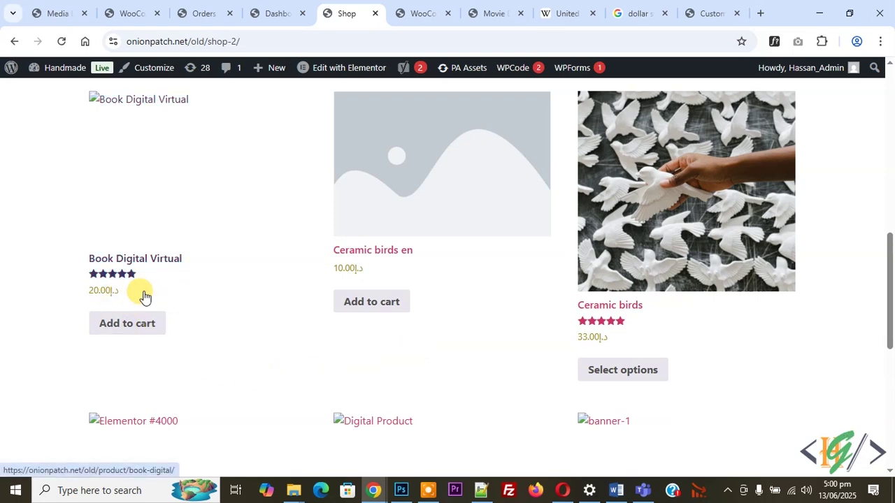
Show the AED store currency in WooCommerce settings, then open the Wikipedia UAE dirham article.
{"action": "left_click", "coordinate": [439, 8]}
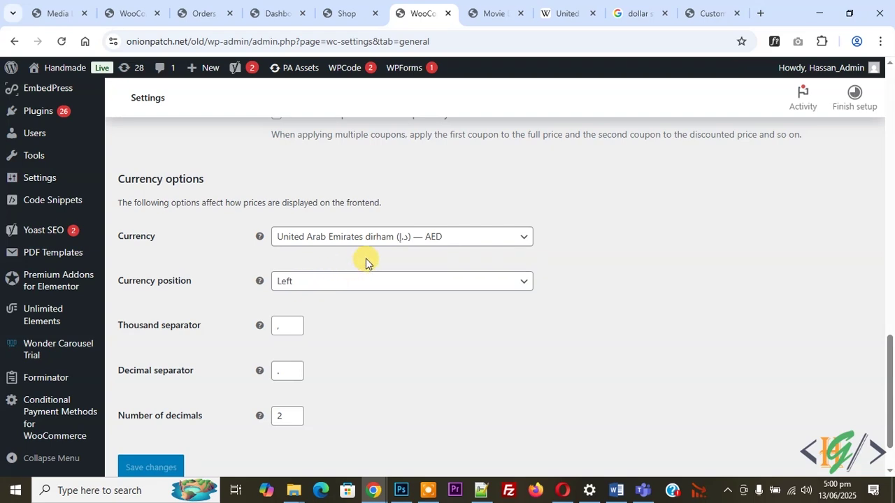
{"action": "left_click", "coordinate": [568, 13]}
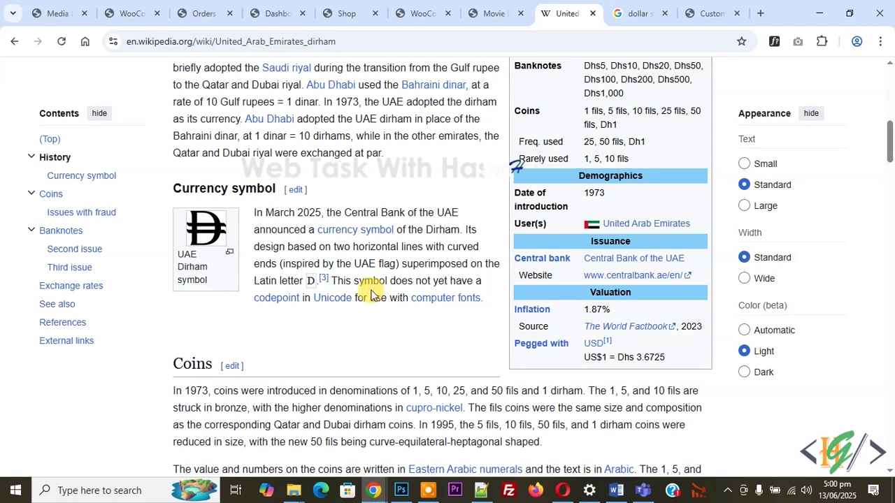
Bring up the Google results for 'dollar symbol' showing the $ sign.
{"action": "left_click", "coordinate": [639, 13]}
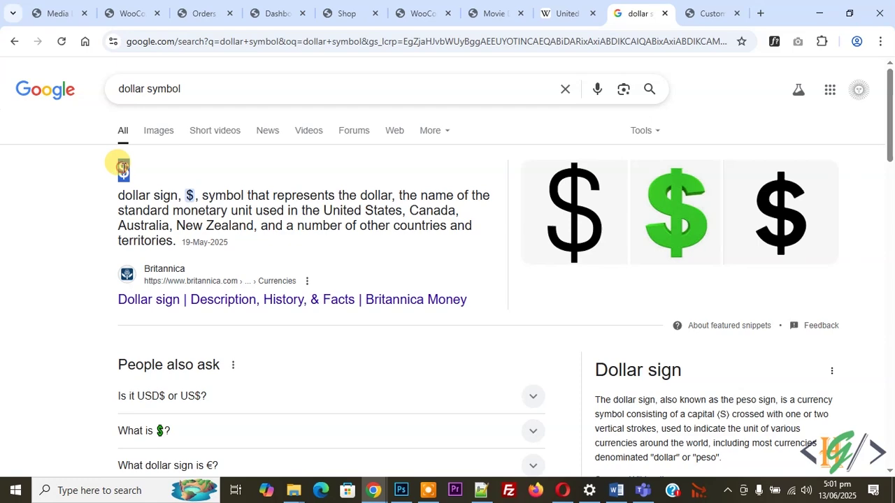
Go from the WordPress dashboard to the Plugins > Add Plugin page.
{"action": "left_click", "coordinate": [273, 13]}
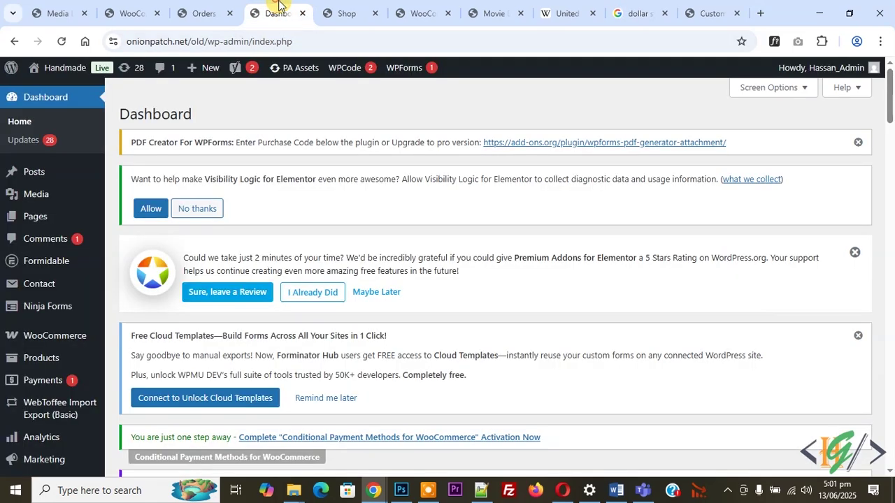
{"action": "scroll", "coordinate": [243, 137], "scroll_direction": "down", "scroll_amount": 3}
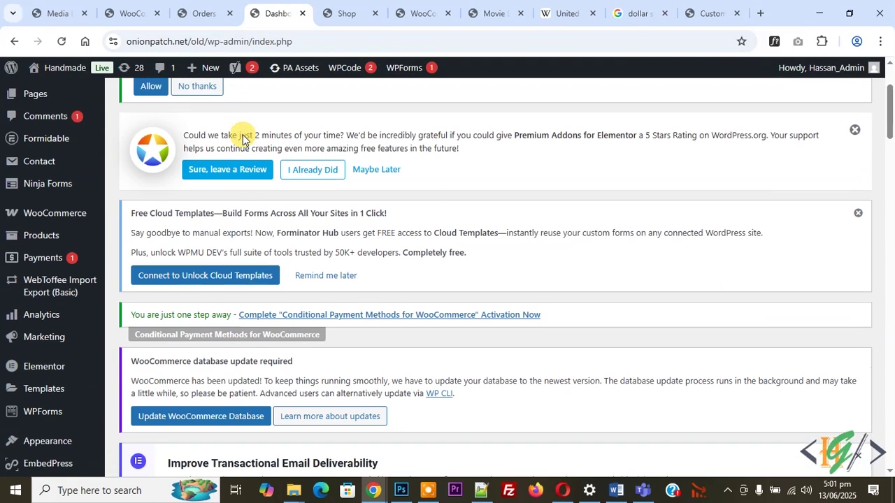
{"action": "scroll", "coordinate": [242, 136], "scroll_direction": "down", "scroll_amount": 2}
{"action": "mouse_move", "coordinate": [63, 281]}
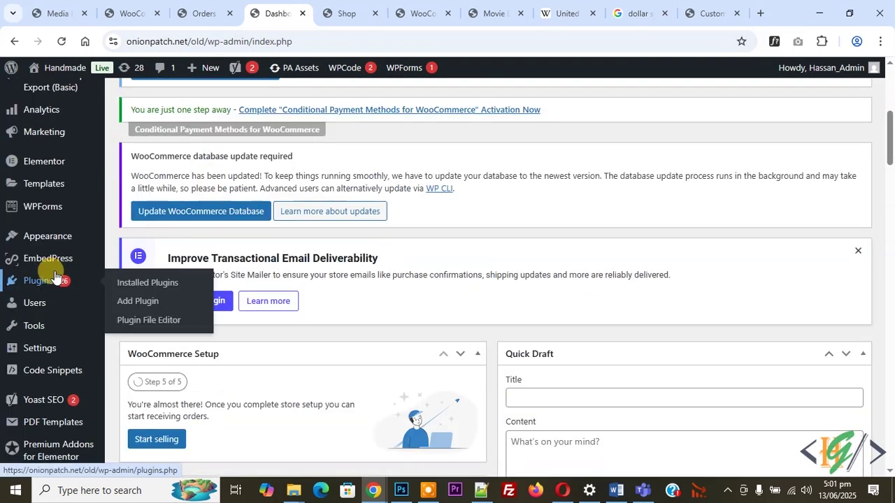
{"action": "left_click", "coordinate": [137, 301]}
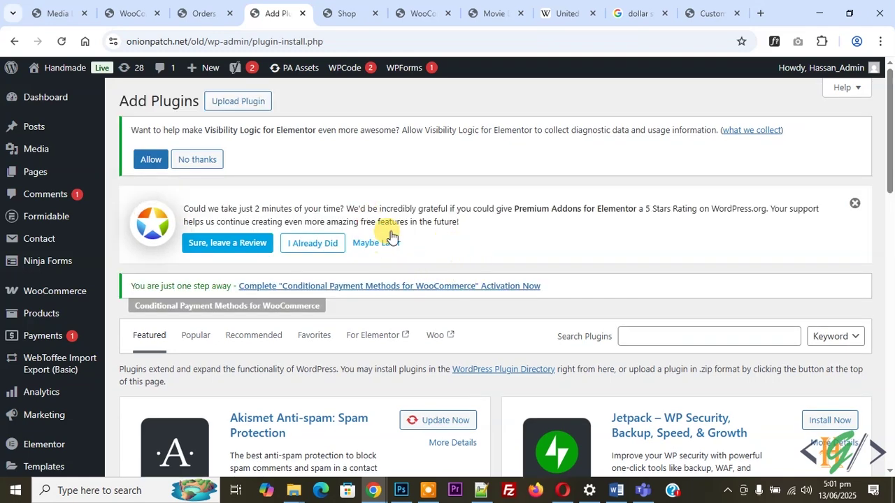
Search the plugin directory for 'wpcode' and confirm WPCode is already Active.
{"action": "left_click", "coordinate": [664, 338]}
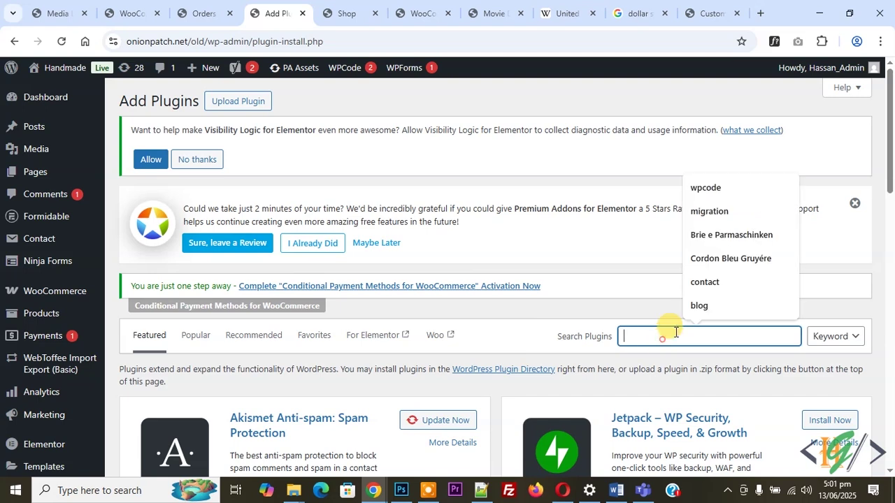
{"action": "type", "text": "wpcode"}
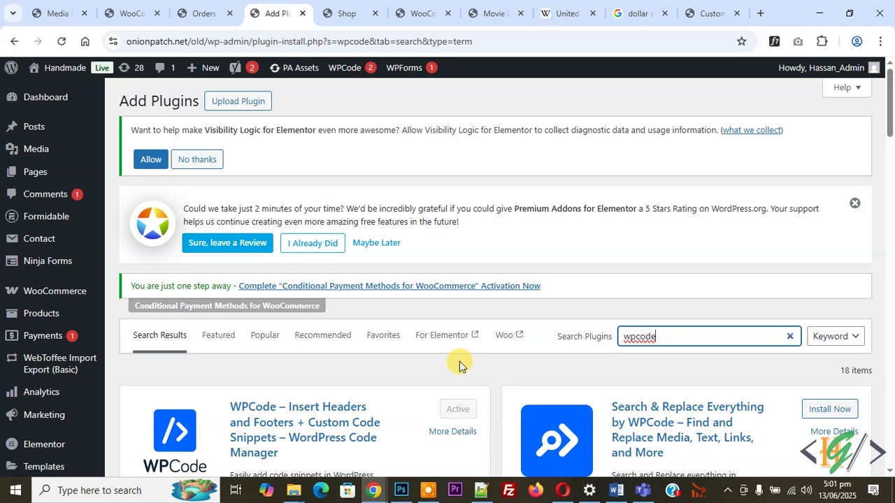
{"action": "scroll", "coordinate": [459, 361], "scroll_direction": "down", "scroll_amount": 2}
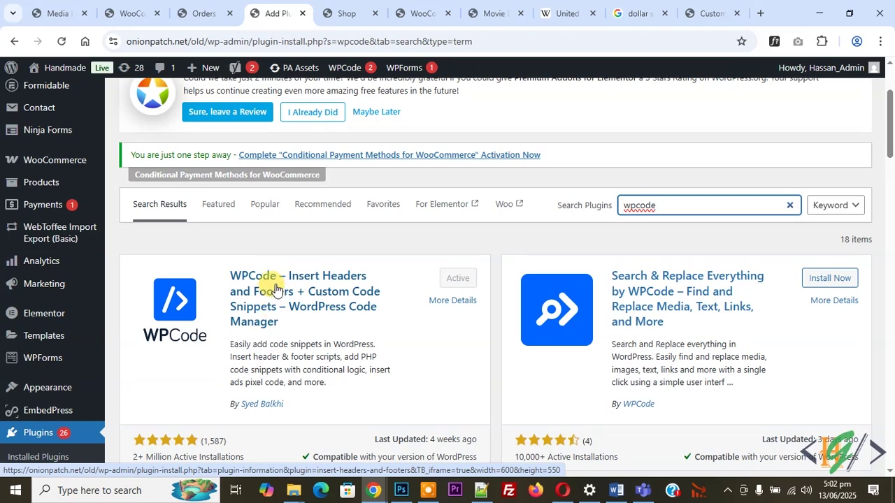
{"action": "scroll", "coordinate": [254, 257], "scroll_direction": "down", "scroll_amount": 3}
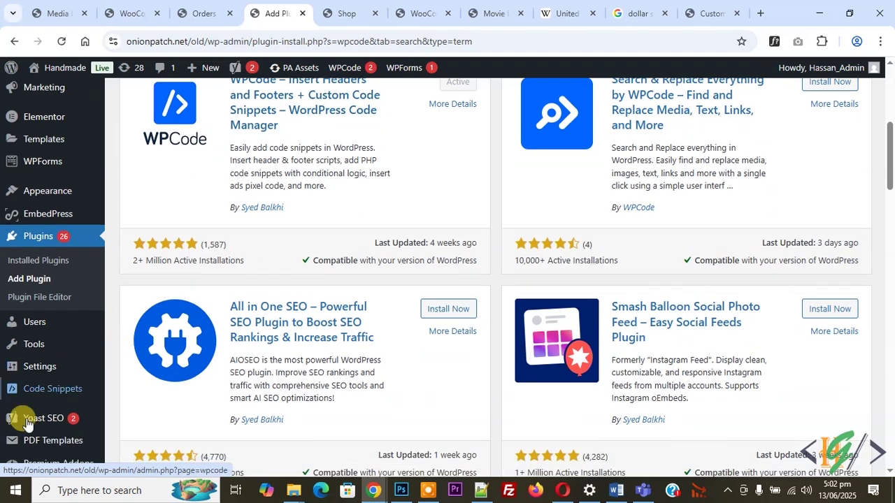
{"action": "mouse_move", "coordinate": [46, 389]}
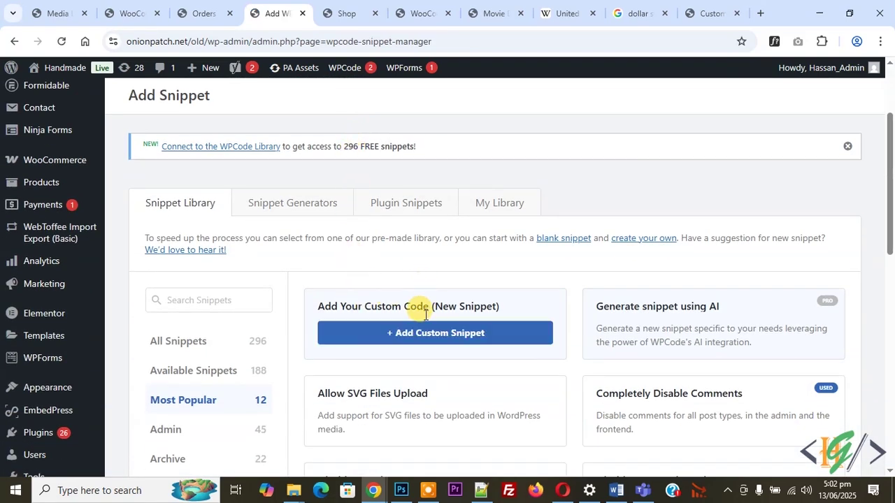
Start a new custom PHP snippet in WPCode.
{"action": "left_click", "coordinate": [394, 333]}
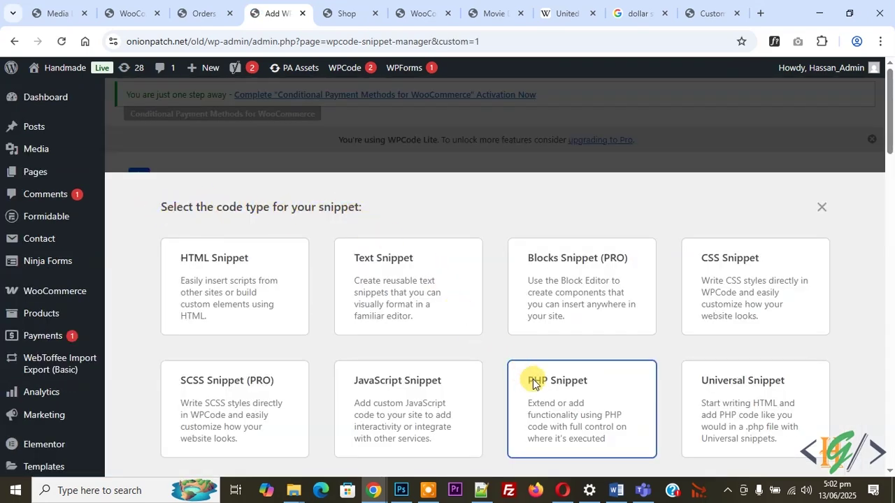
{"action": "left_click", "coordinate": [551, 401]}
{"action": "mouse_move", "coordinate": [135, 246]}
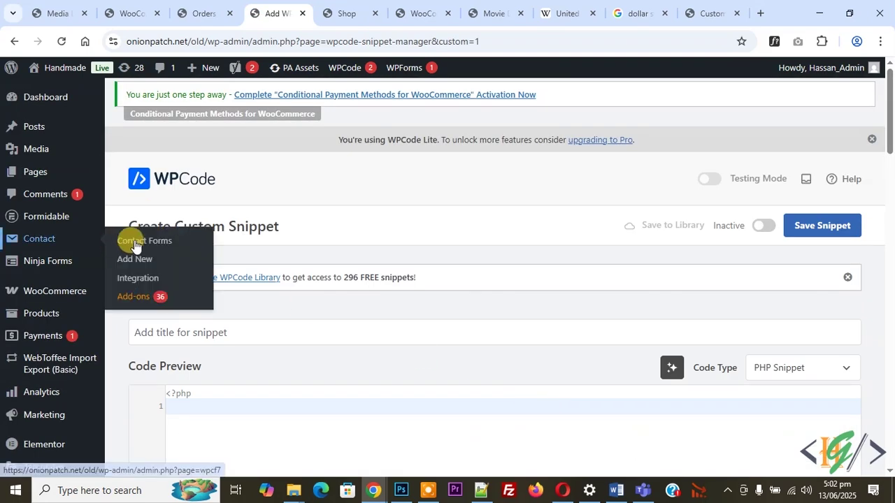
{"action": "left_click_drag", "start_coordinate": [130, 226], "coordinate": [275, 224]}
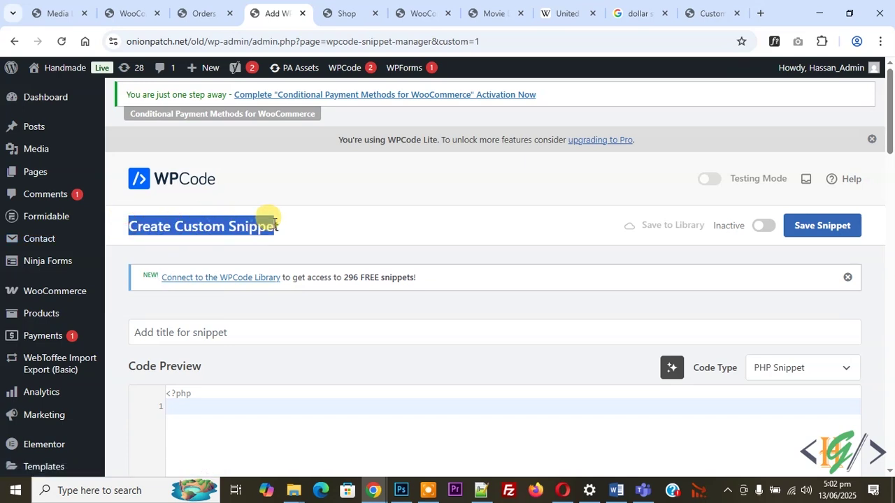
Paste the currency-symbol PHP code into the editor and locate the replacement symbol line.
{"action": "scroll", "coordinate": [168, 230], "scroll_direction": "down", "scroll_amount": 2}
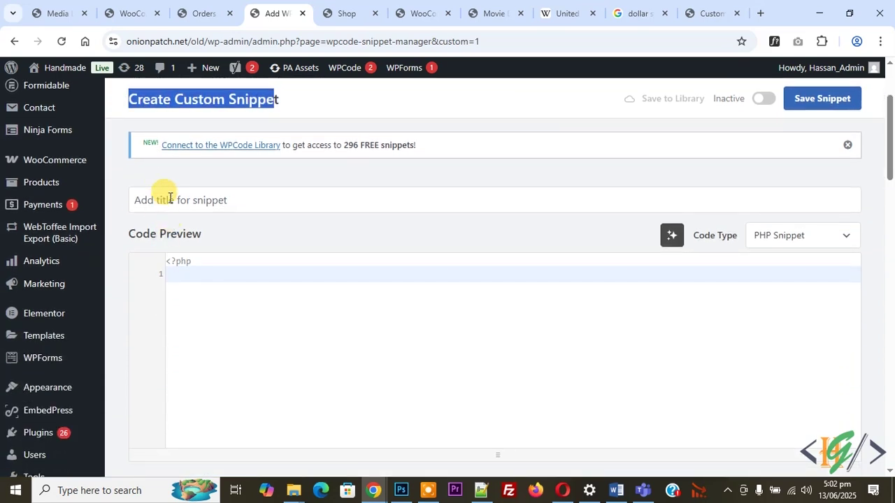
{"action": "scroll", "coordinate": [175, 210], "scroll_direction": "down", "scroll_amount": 1}
{"action": "left_click", "coordinate": [186, 227]}
{"action": "type", "text": "add_filter( 'woocommerce_currency_symbol', 'wc_change_uae_currency_symbol', 10, 2 );  function wc_change_uae_currency_symbol( $currency_symbol, $currency ) {     switch ( $currency ) {         case 'AED':             $currency_symbol = '⃃'; // Replace with the new Dirham symbol             break;     }     return $currency_symbol; }"}
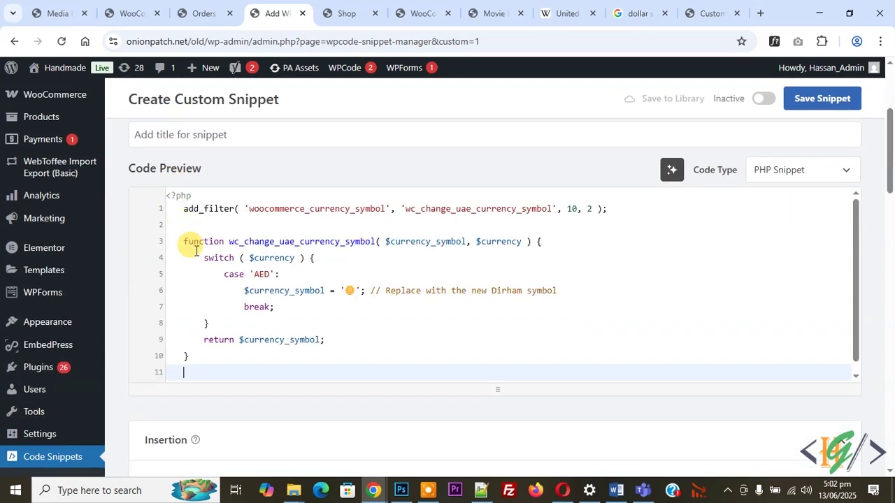
{"action": "left_click_drag", "start_coordinate": [192, 357], "coordinate": [157, 203]}
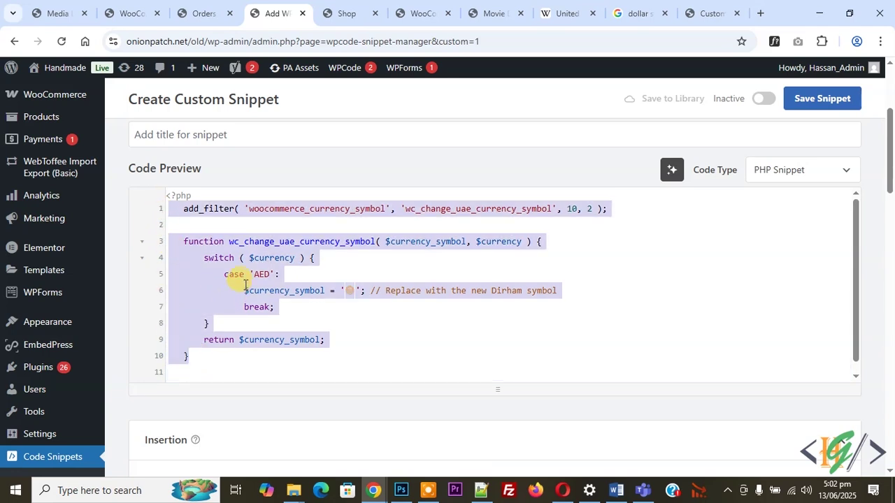
{"action": "left_click", "coordinate": [289, 290]}
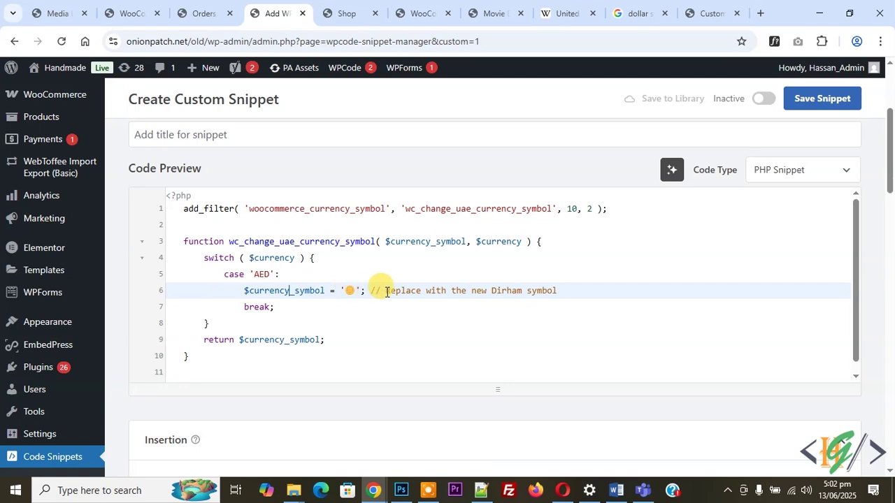
Copy the $ sign from the Google results and place the cursor in line 6's symbol.
{"action": "left_click", "coordinate": [636, 13]}
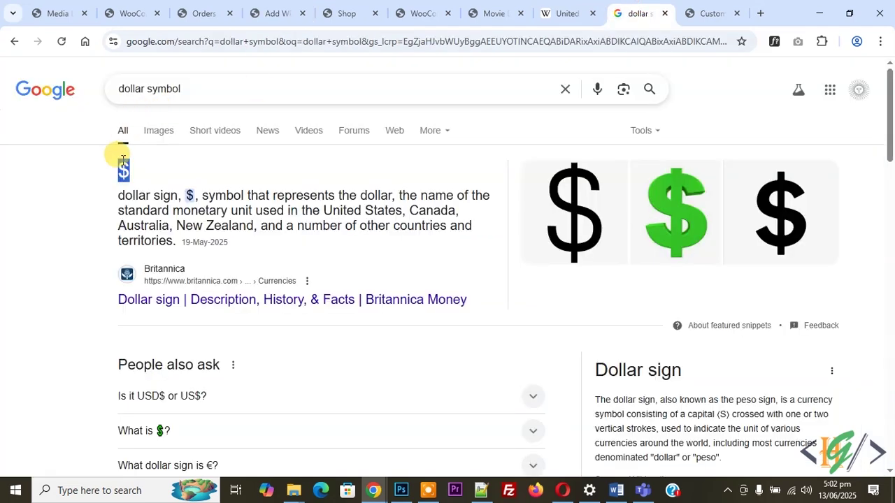
{"action": "left_click_drag", "start_coordinate": [118, 170], "coordinate": [114, 168]}
{"action": "key", "text": "ctrl+c"}
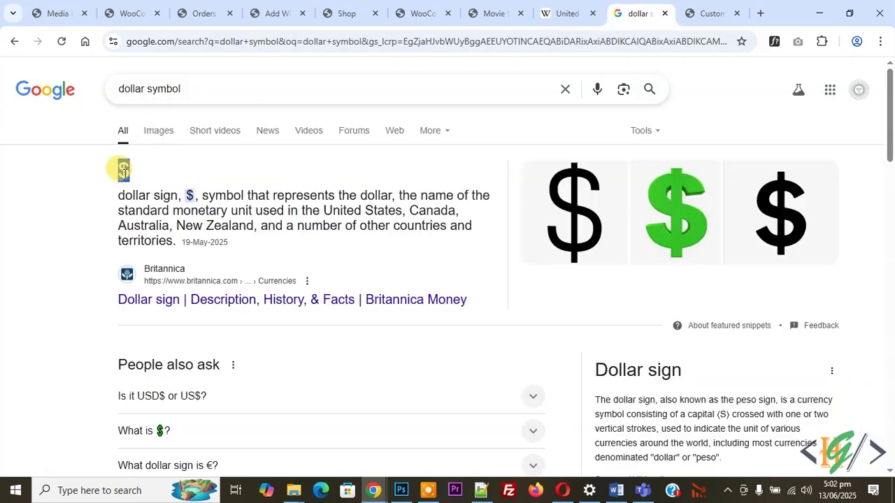
{"action": "left_click", "coordinate": [255, 13]}
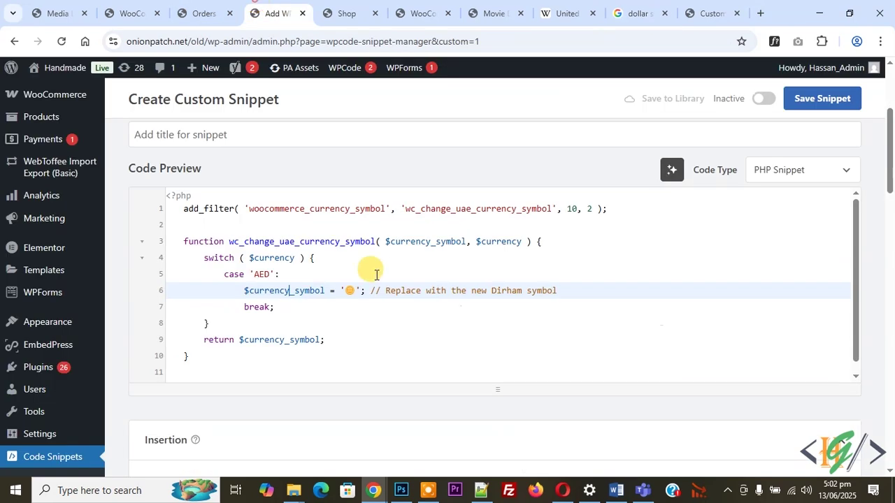
{"action": "left_click", "coordinate": [345, 289]}
Make line 6 return 'D' as the AED currency symbol.
{"action": "key", "text": "ctrl+v"}
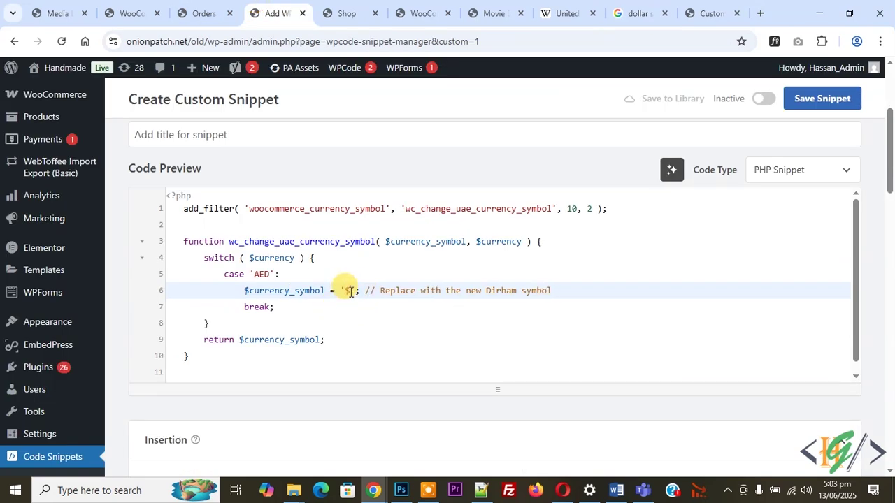
{"action": "left_click_drag", "start_coordinate": [350, 292], "coordinate": [346, 292]}
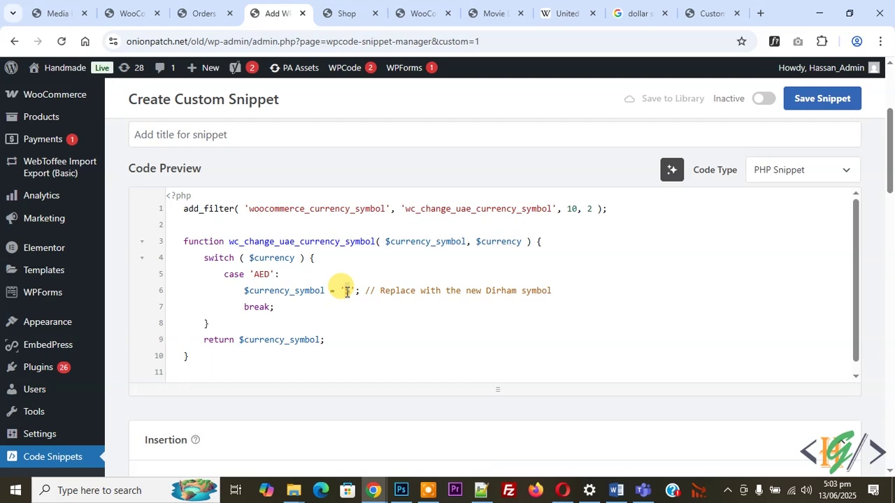
{"action": "type", "text": "D"}
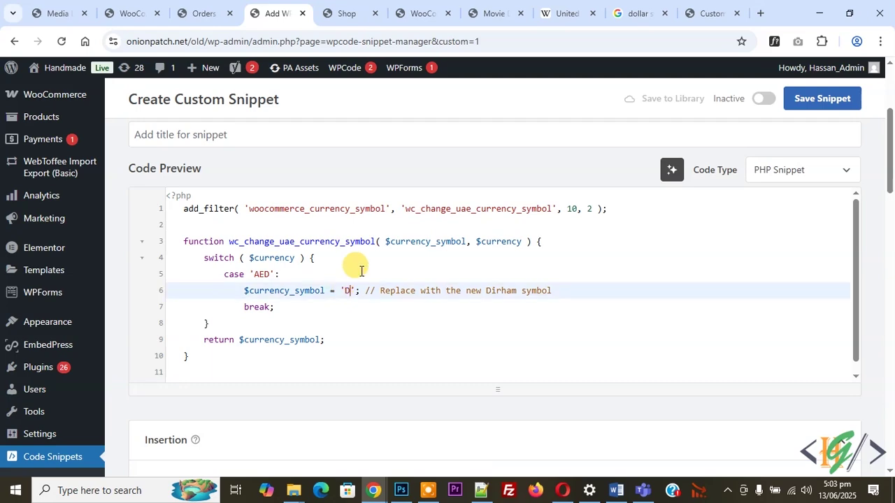
Set the snippet to Active and save it.
{"action": "left_click_drag", "start_coordinate": [886, 171], "coordinate": [834, 210]}
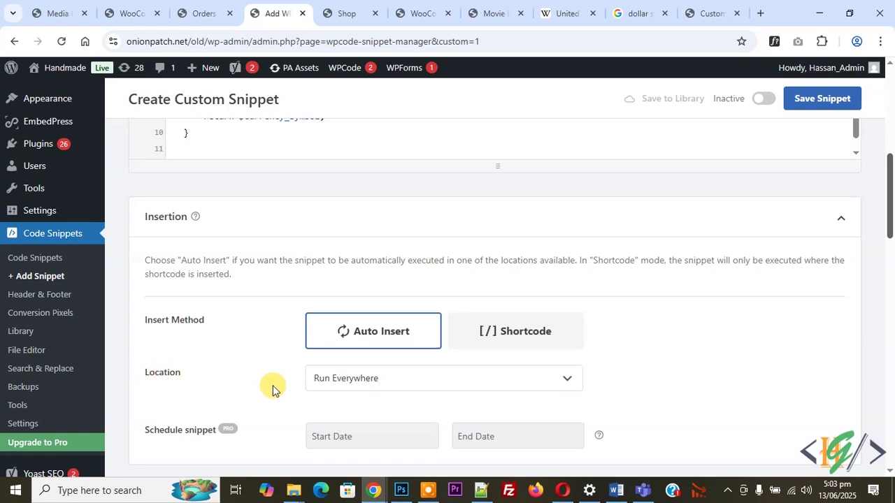
{"action": "left_click", "coordinate": [765, 100]}
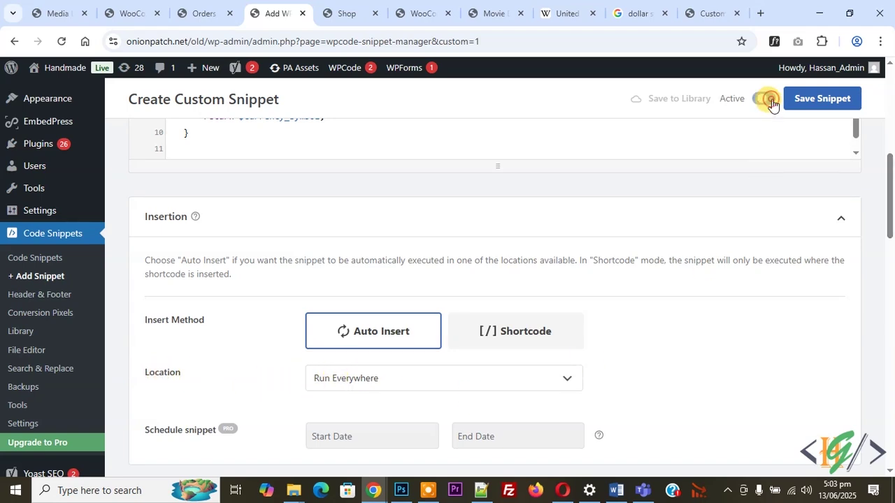
{"action": "left_click", "coordinate": [811, 105]}
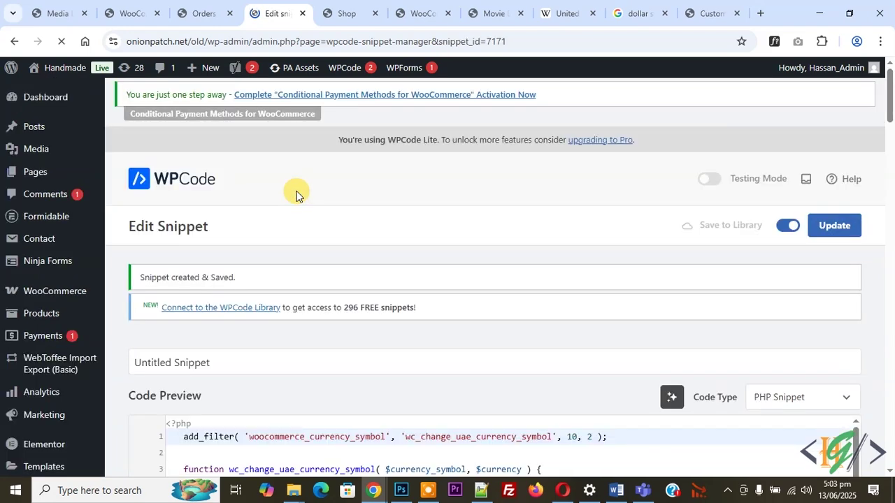
{"action": "scroll", "coordinate": [296, 195], "scroll_direction": "down", "scroll_amount": 1}
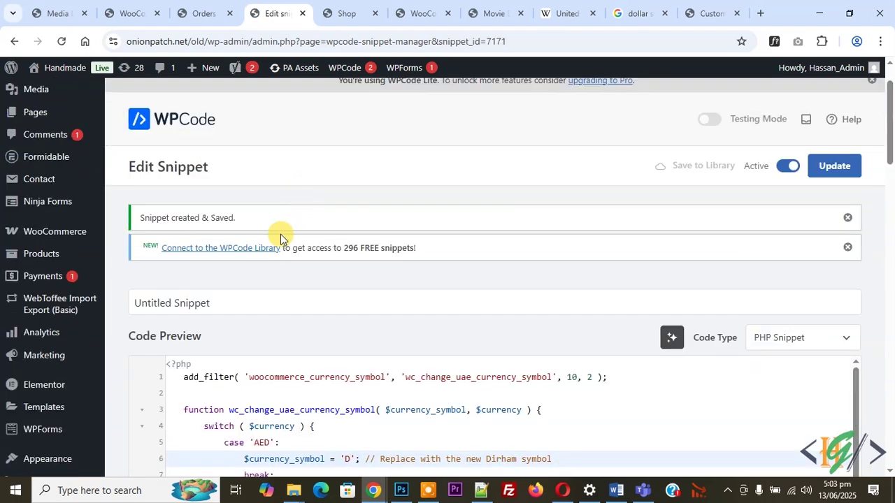
Reload the shop and movie product pages, then add Ceramic birds en to the cart.
{"action": "left_click", "coordinate": [334, 13]}
{"action": "left_click", "coordinate": [62, 41]}
{"action": "left_click_drag", "start_coordinate": [473, 6], "coordinate": [404, 8]}
{"action": "left_click", "coordinate": [61, 41]}
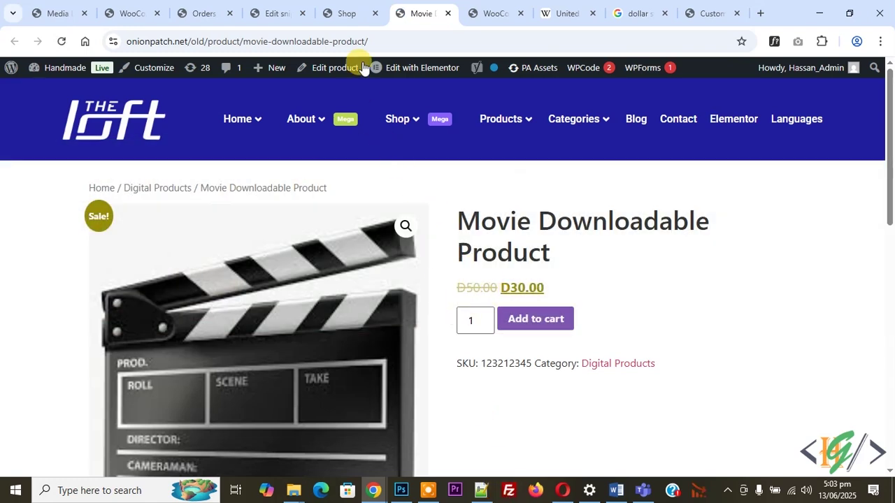
{"action": "left_click", "coordinate": [362, 11]}
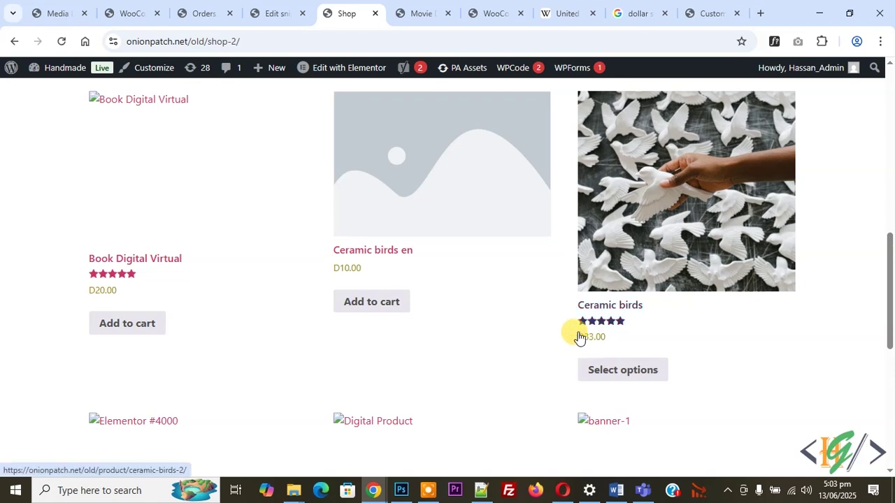
{"action": "left_click", "coordinate": [375, 316]}
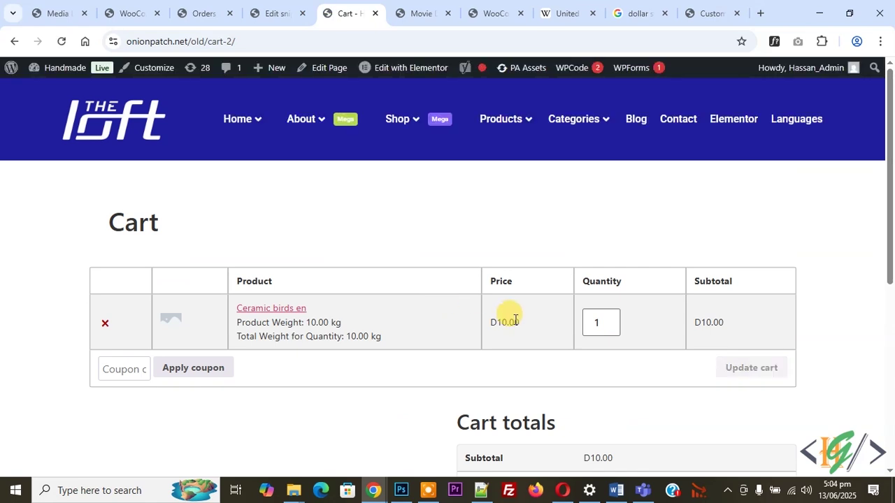
Check the D10.00 cart subtotal and checkout totals, then return to the snippet's code.
{"action": "left_click_drag", "start_coordinate": [497, 322], "coordinate": [489, 323]}
{"action": "scroll", "coordinate": [557, 333], "scroll_direction": "down", "scroll_amount": 3}
{"action": "left_click_drag", "start_coordinate": [594, 261], "coordinate": [599, 262]}
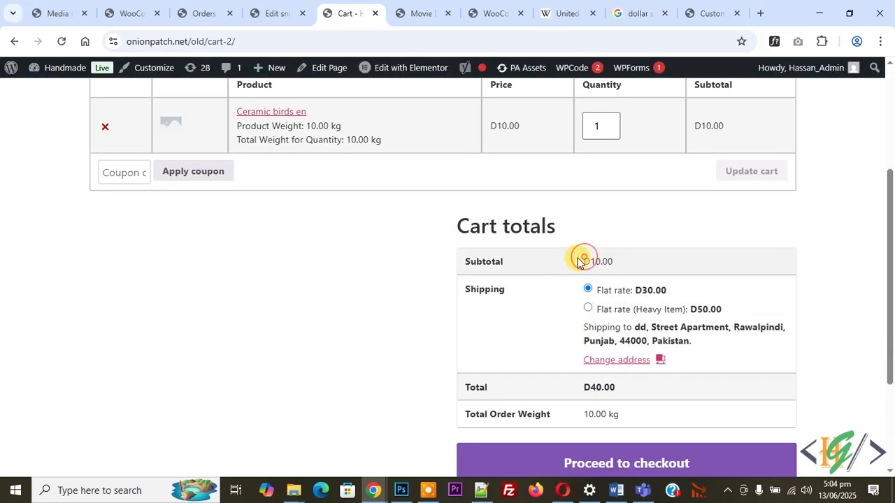
{"action": "left_click", "coordinate": [543, 457]}
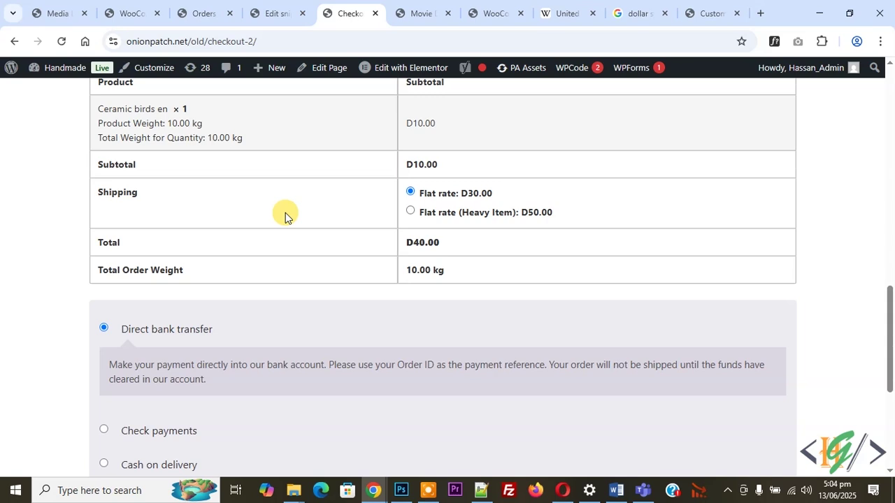
{"action": "left_click", "coordinate": [290, 13]}
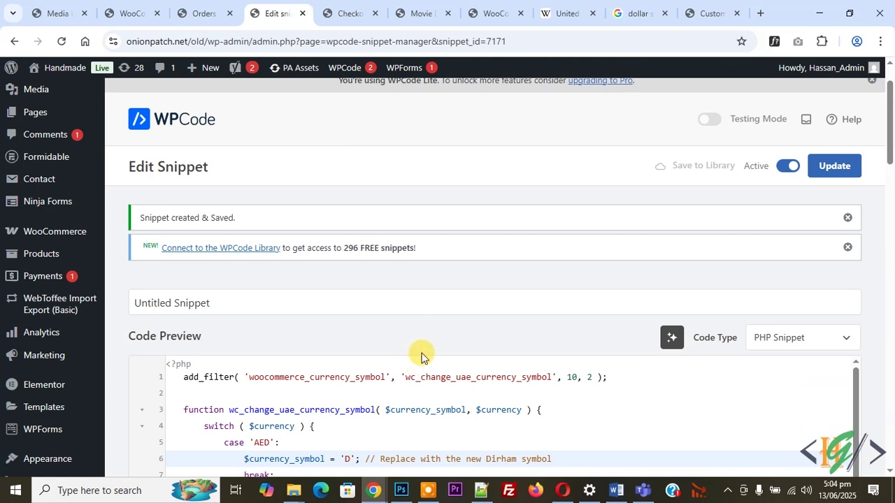
{"action": "scroll", "coordinate": [421, 356], "scroll_direction": "down", "scroll_amount": 2}
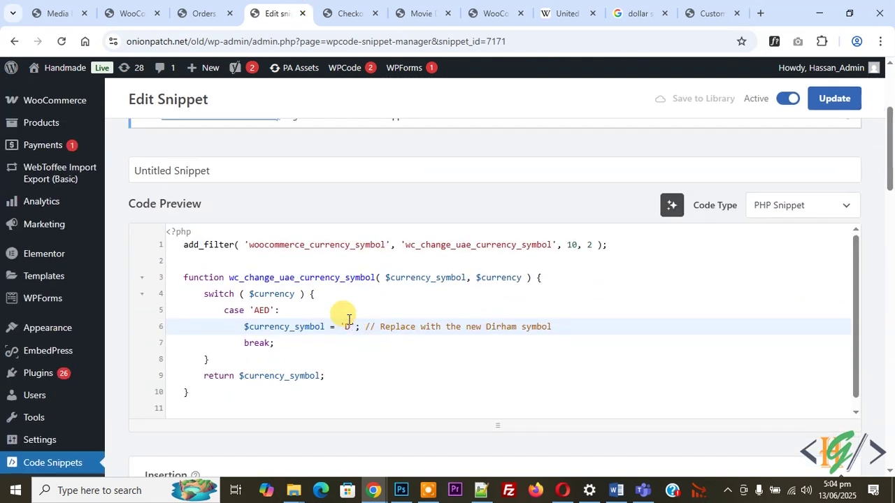